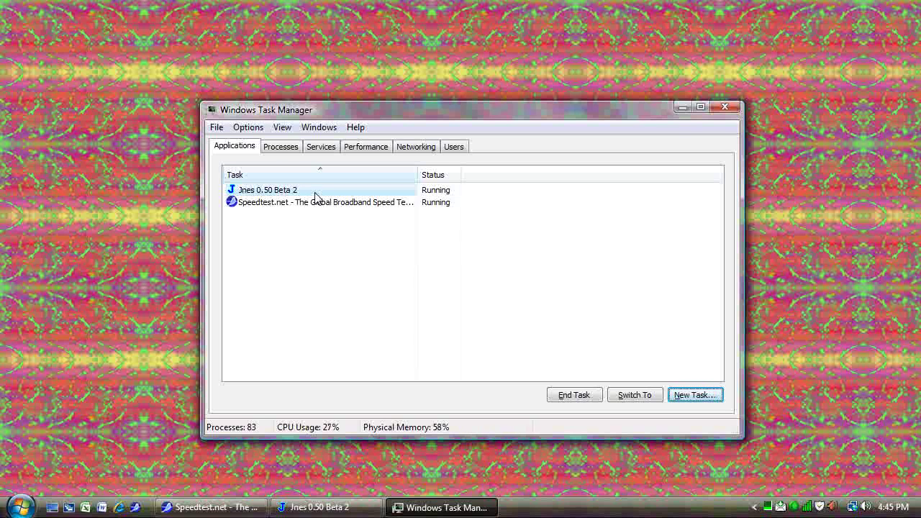
# Step: End the Cain.exe process from the list of processes from all users
pyautogui.click(273, 148)
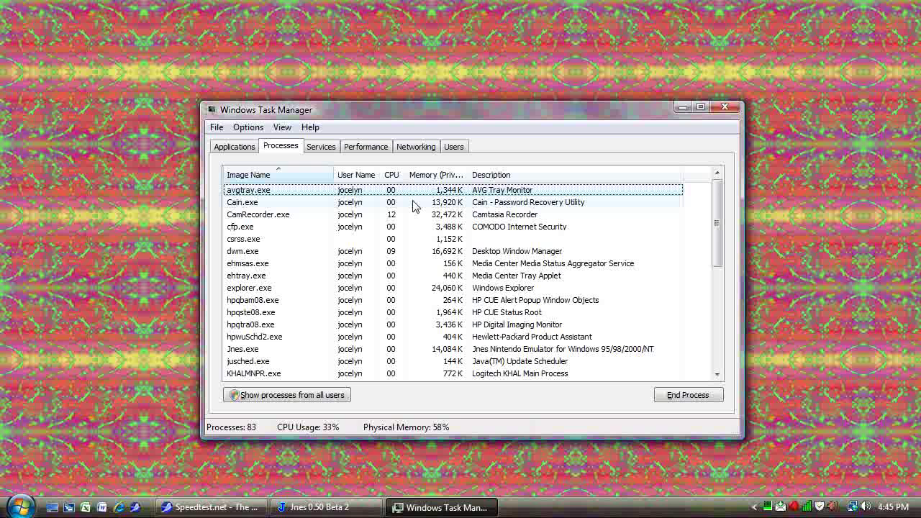
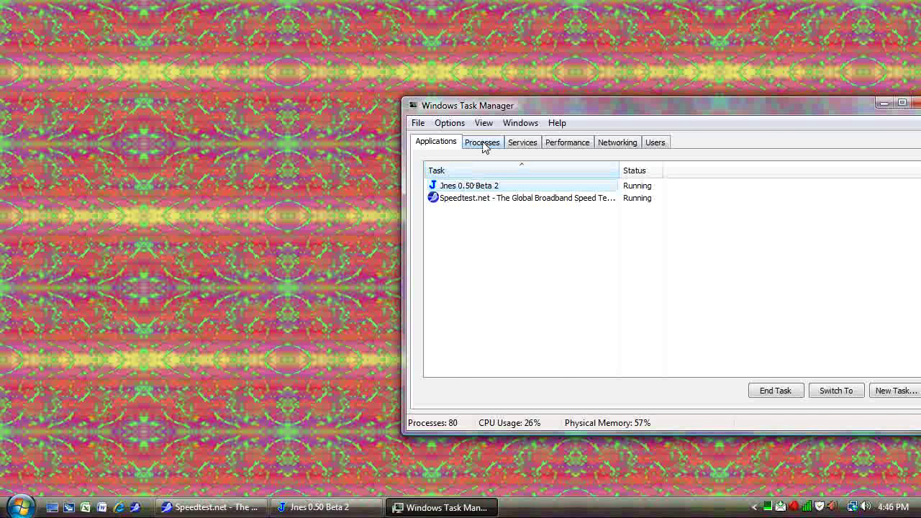
pyautogui.click(481, 143)
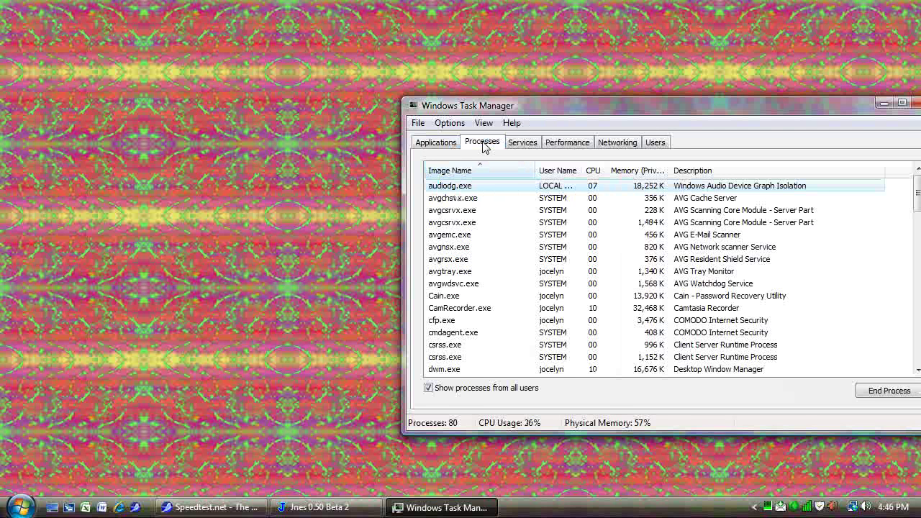
pyautogui.moveTo(649, 111); pyautogui.dragTo(539, 115)
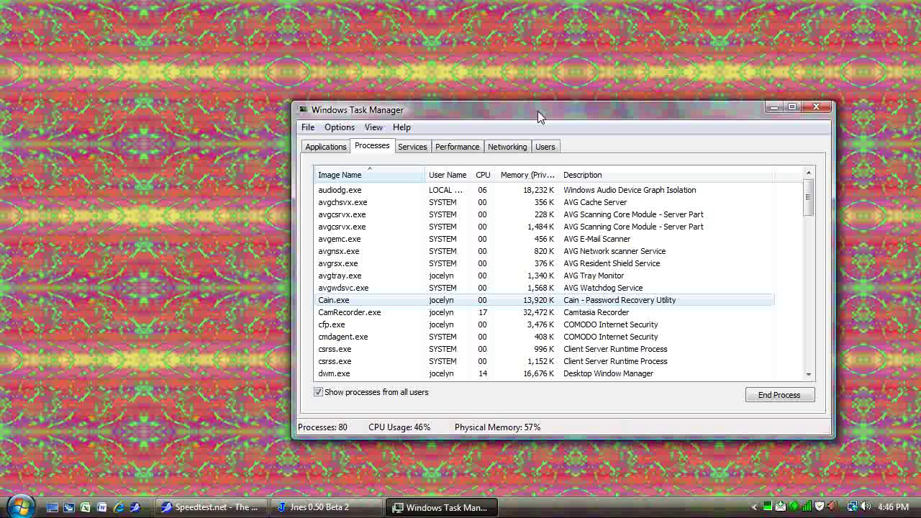
pyautogui.rightClick(340, 305)
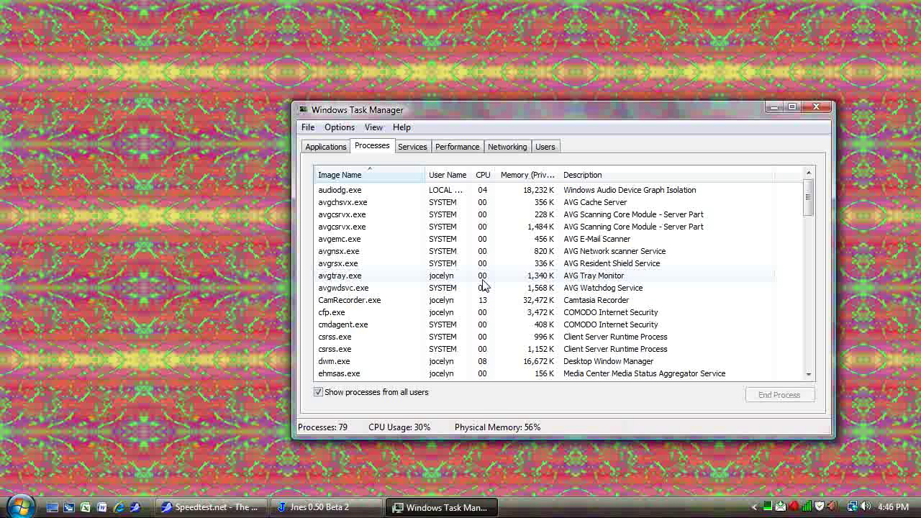
# Step: Bring up the Jnes window, move Task Manager clear of it and resume the Super Mario Bros. game
pyautogui.click(330, 512)
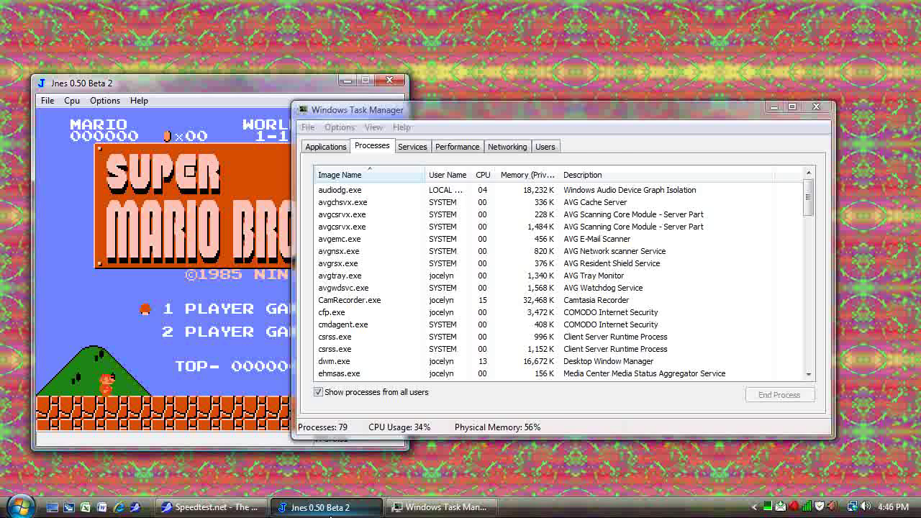
pyautogui.moveTo(504, 113); pyautogui.dragTo(639, 109)
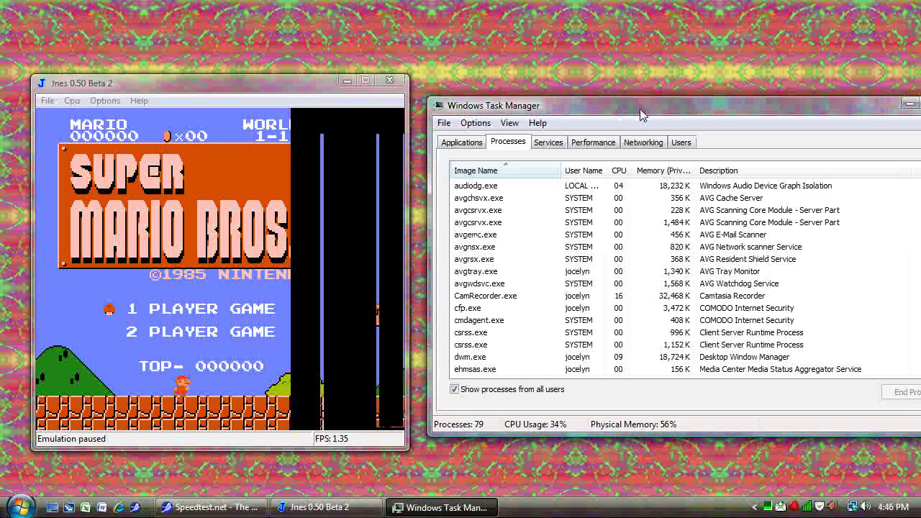
pyautogui.moveTo(640, 108); pyautogui.dragTo(647, 108)
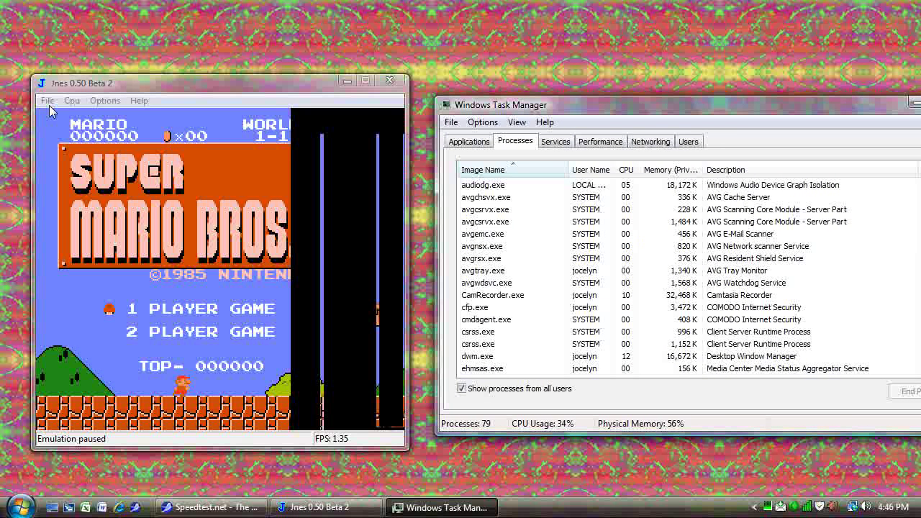
pyautogui.click(257, 118)
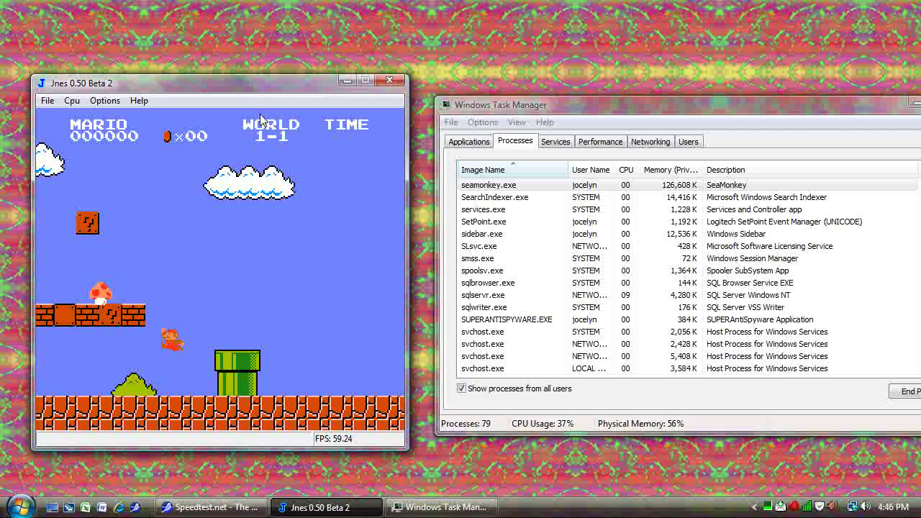
# Step: Close the Jnes window and end its leftover Jnes.exe process
pyautogui.click(482, 143)
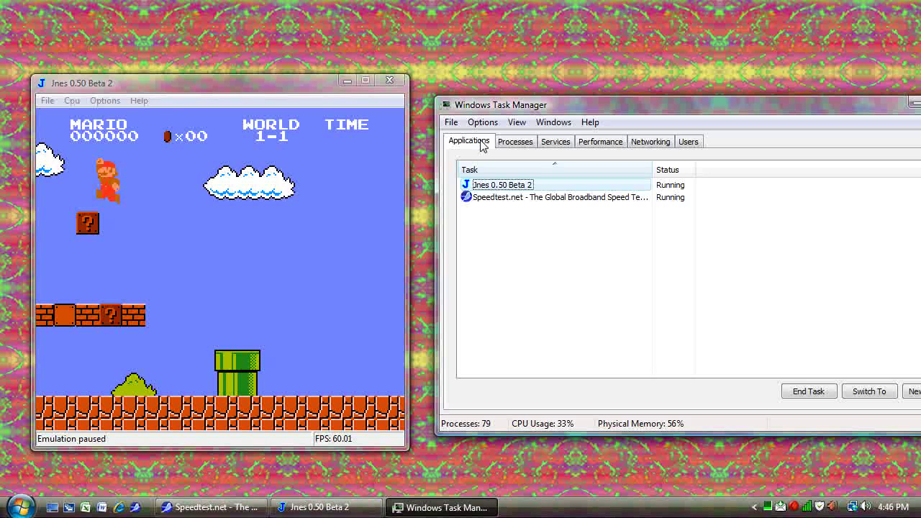
pyautogui.click(390, 80)
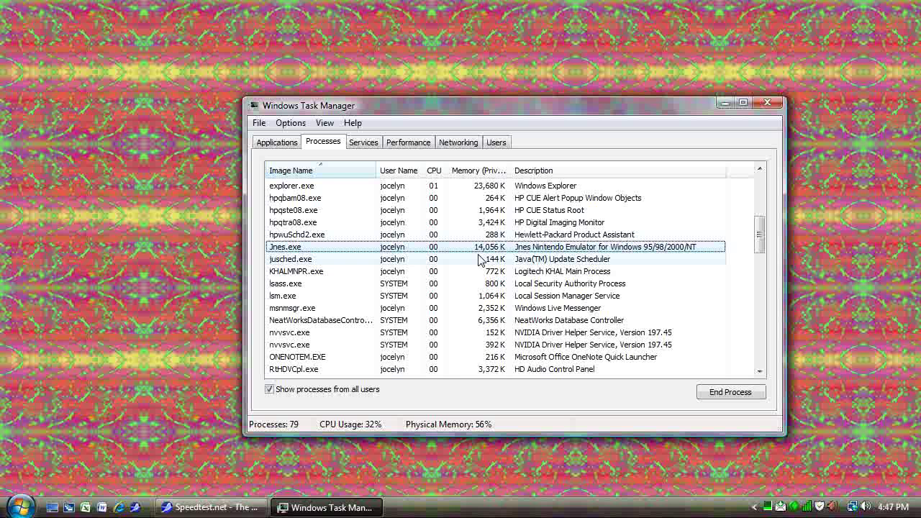
pyautogui.rightClick(418, 249)
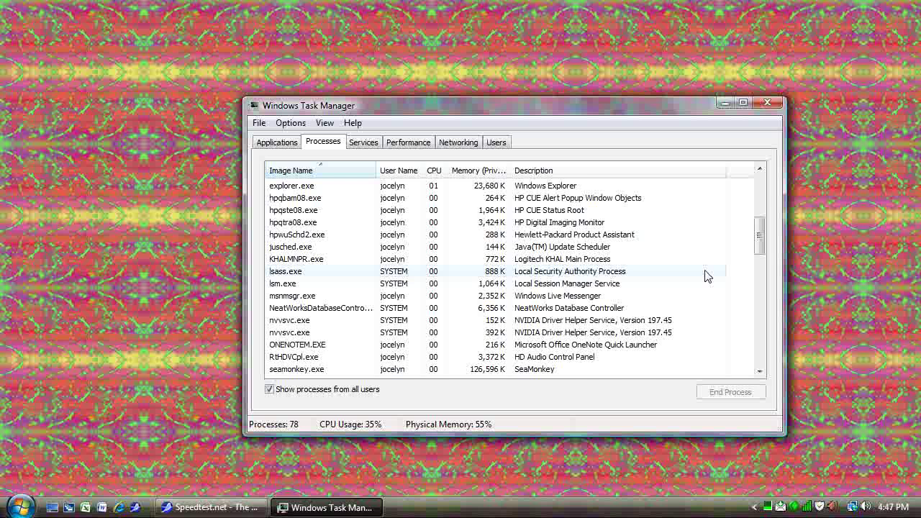
# Step: Widen the Status column of the services list and look through all the services
pyautogui.hotkey('ctrl', 'Tab')
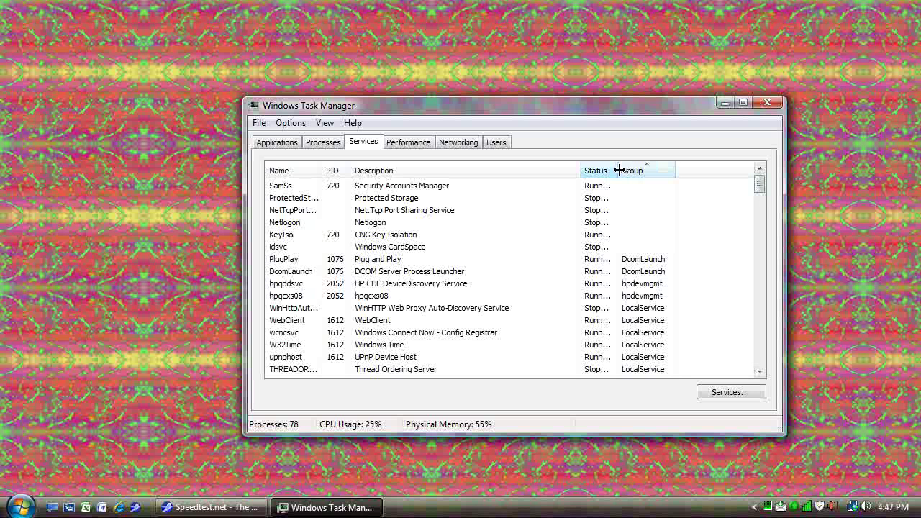
pyautogui.moveTo(619, 170); pyautogui.dragTo(672, 169)
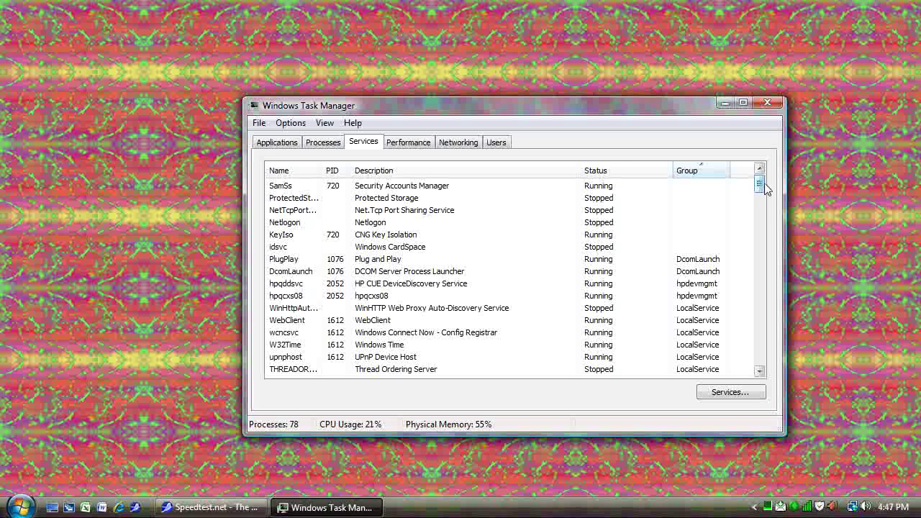
pyautogui.moveTo(759, 185); pyautogui.dragTo(761, 355)
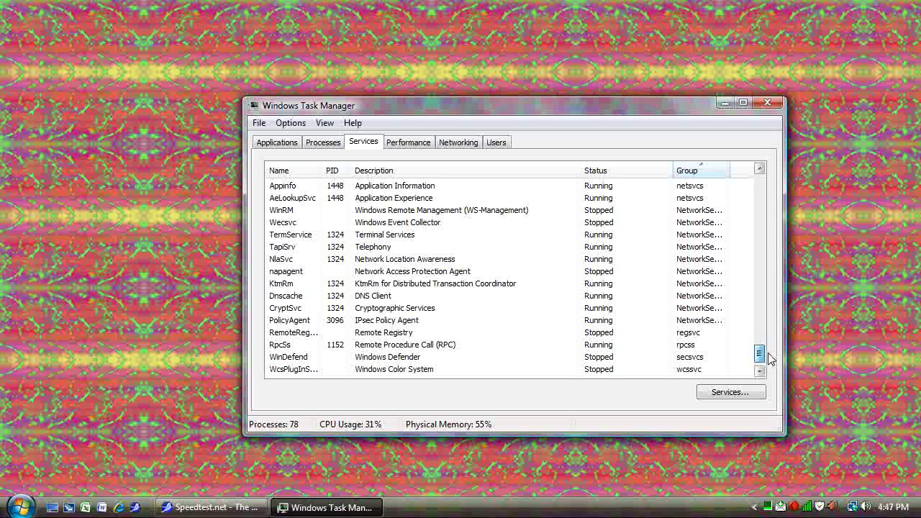
pyautogui.moveTo(759, 354); pyautogui.dragTo(759, 183)
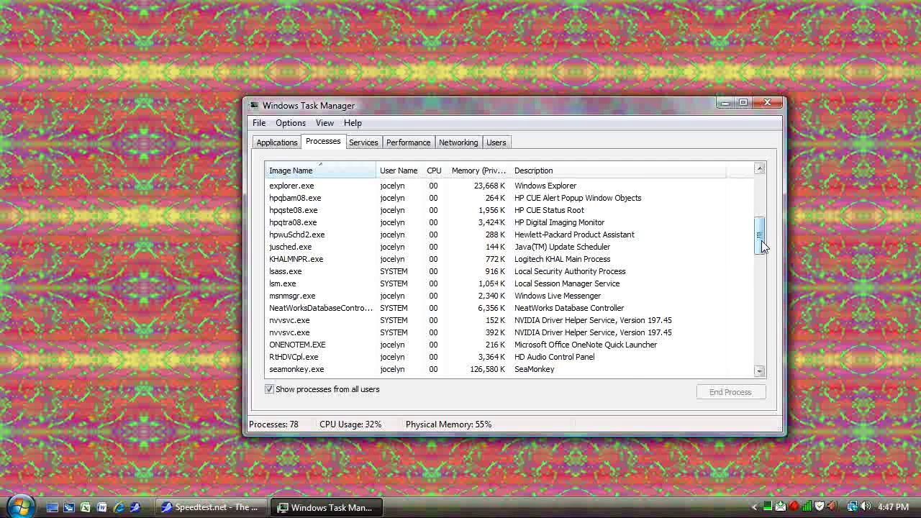
# Step: Look up the services behind two svchost.exe processes, ending with the SYSTEM one using 1,456 K
pyautogui.moveTo(761, 241); pyautogui.dragTo(760, 276)
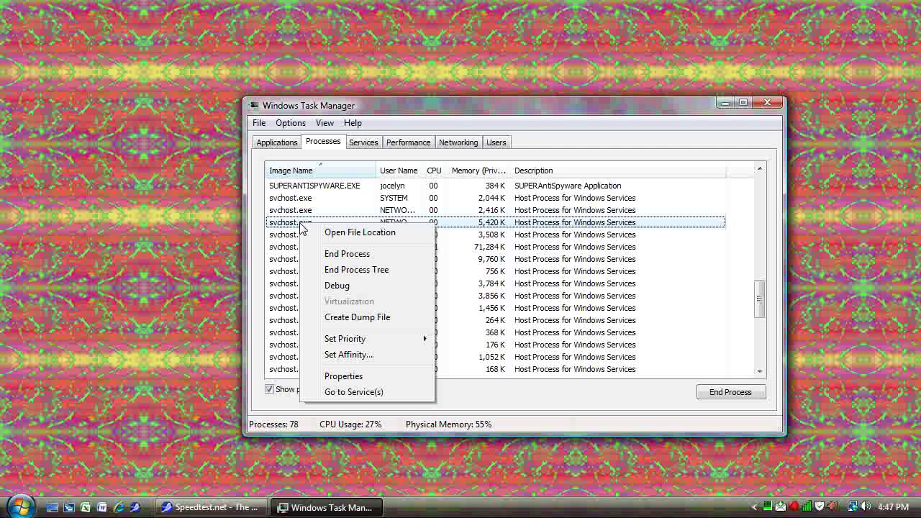
pyautogui.click(353, 391)
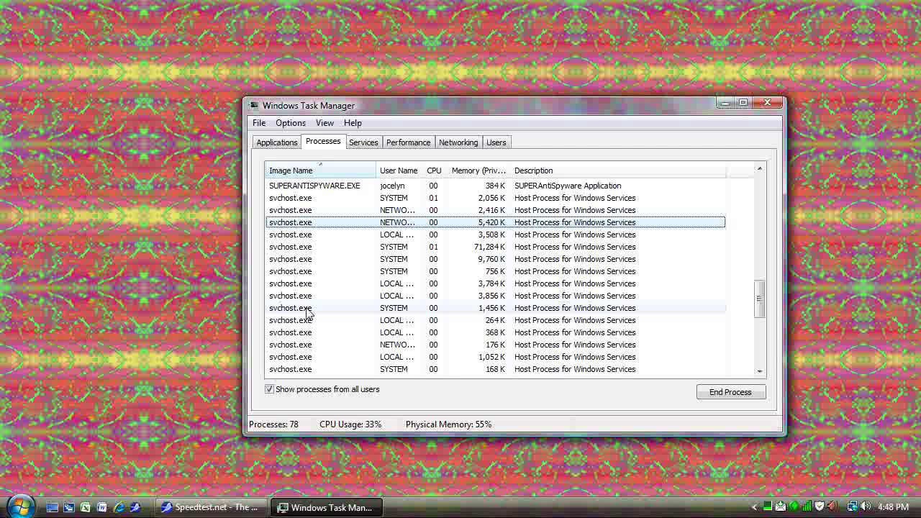
pyautogui.rightClick(307, 309)
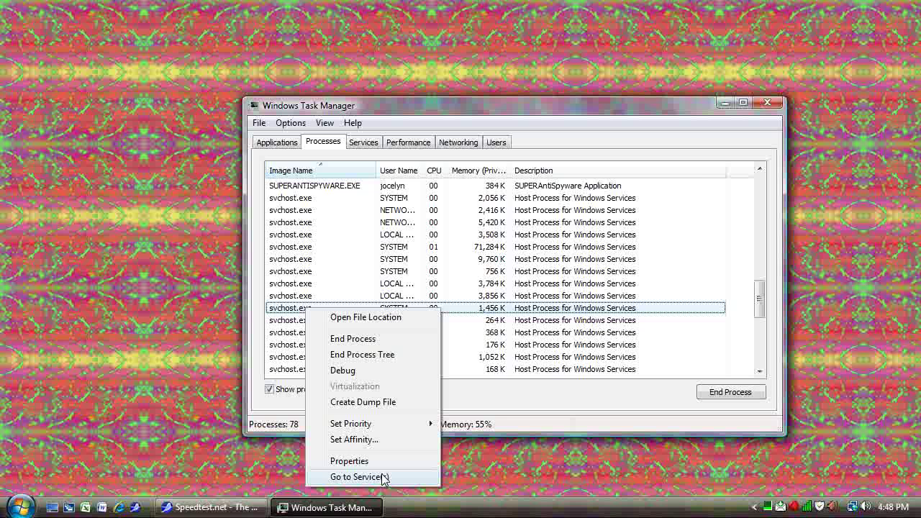
pyautogui.click(384, 478)
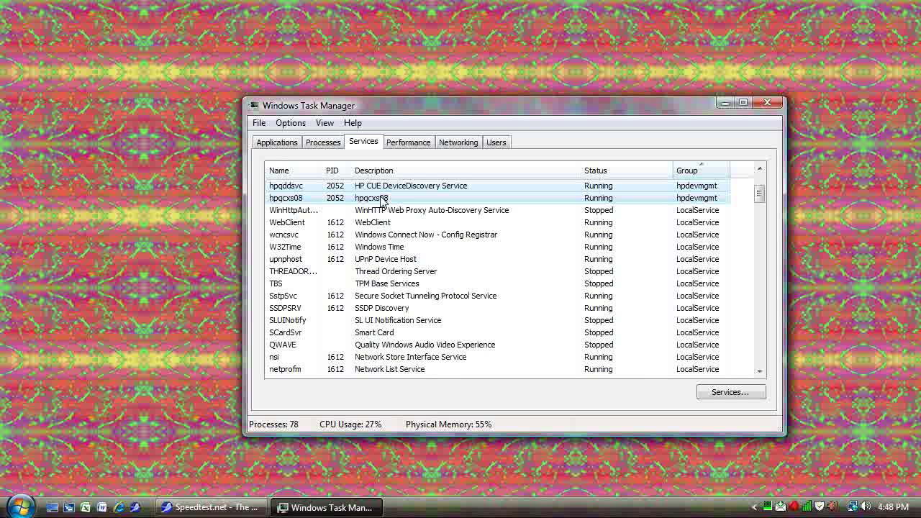
pyautogui.click(759, 171)
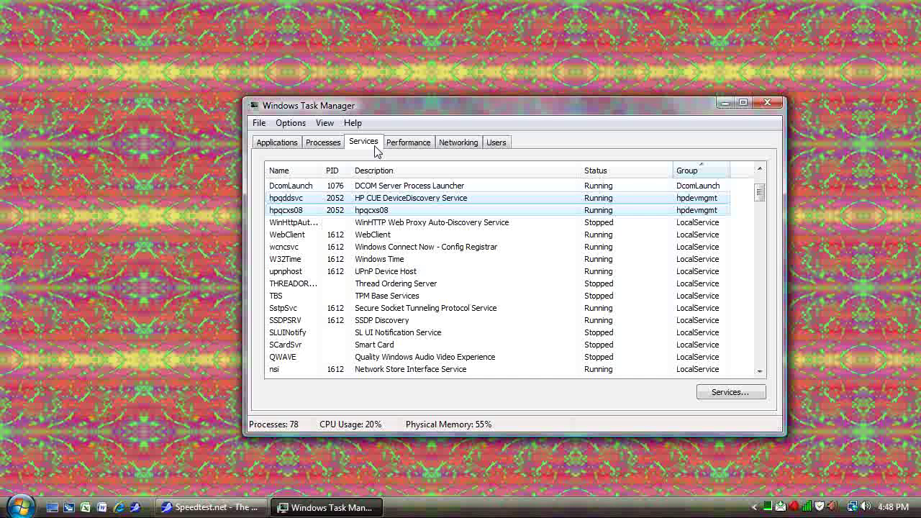
# Step: Check the performance graphs, then watch the network graphs with the Speedtest.net page visible behind Task Manager during a speed test
pyautogui.click(405, 143)
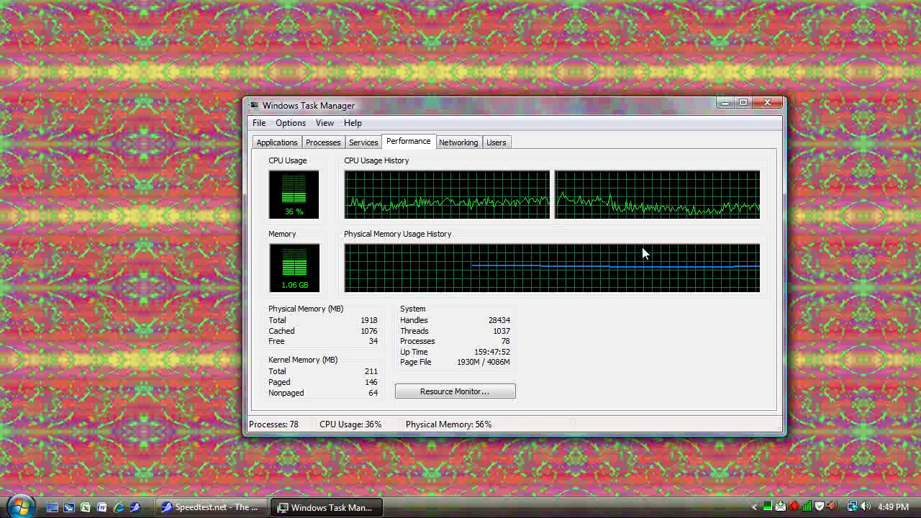
pyautogui.hotkey('ctrl', 'Tab')
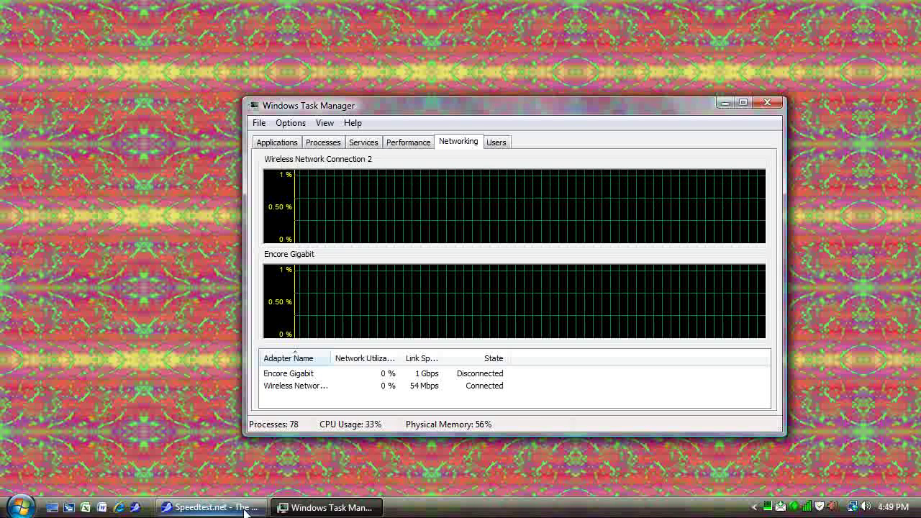
pyautogui.click(244, 510)
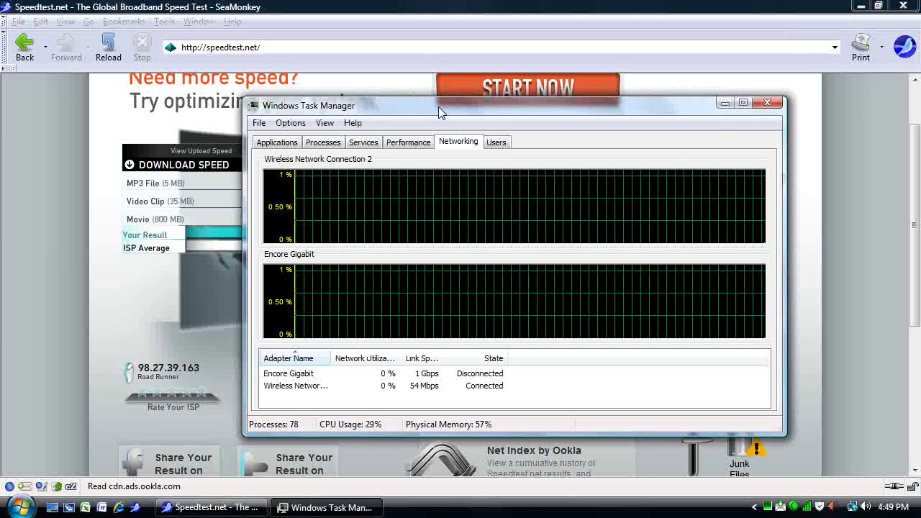
pyautogui.moveTo(438, 107); pyautogui.dragTo(388, 150)
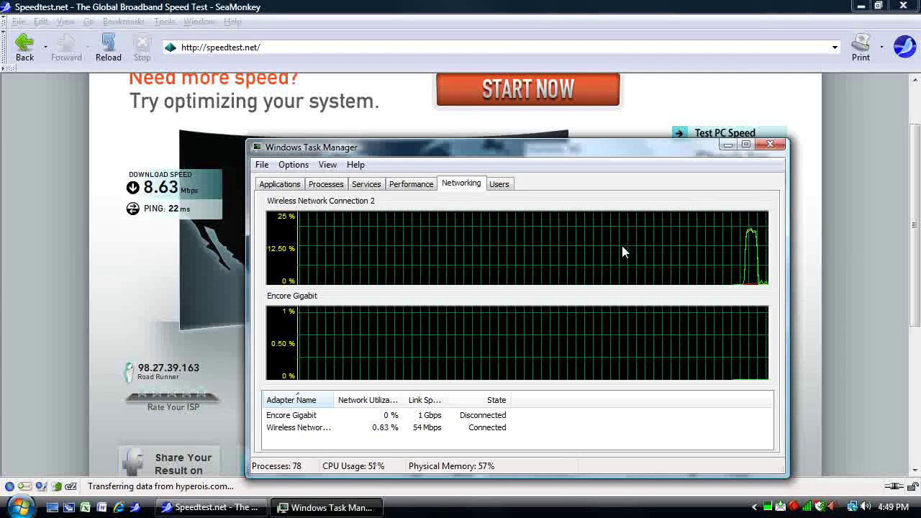
pyautogui.click(326, 165)
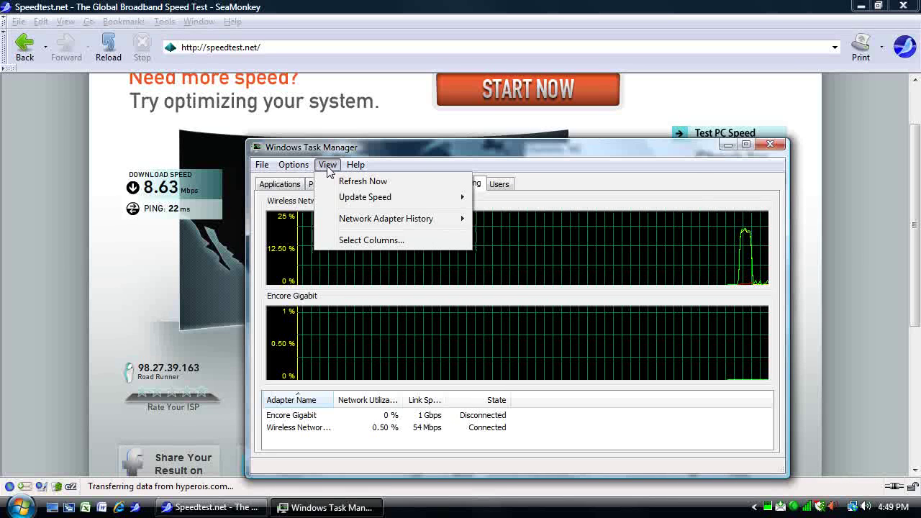
pyautogui.click(480, 193)
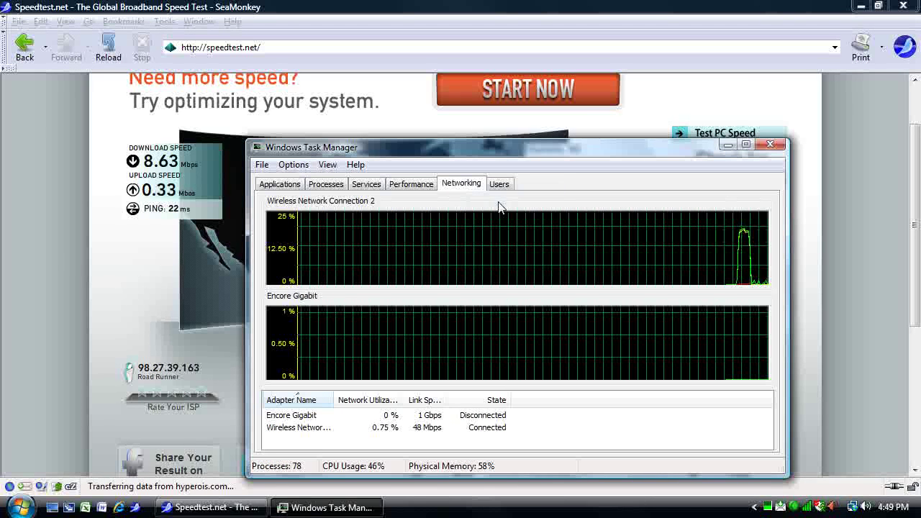
pyautogui.click(325, 166)
pyautogui.moveTo(365, 197)
pyautogui.click(509, 210)
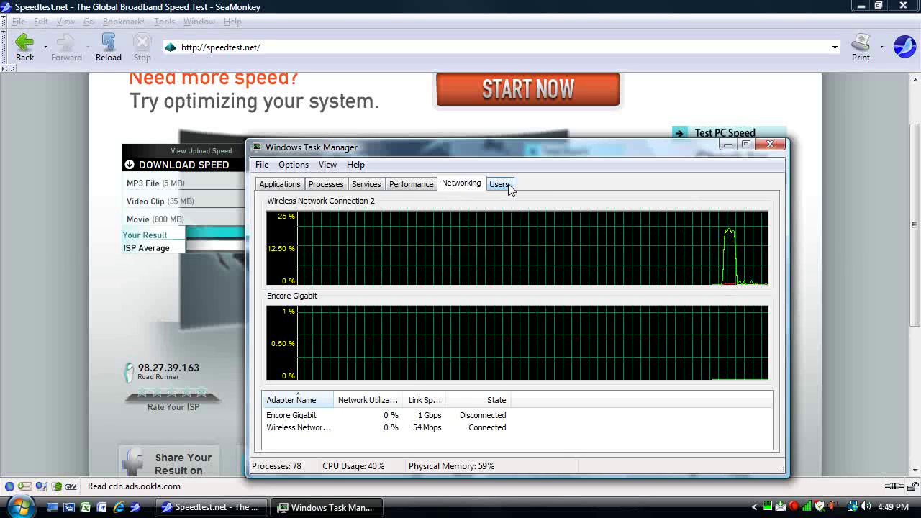
# Step: Review the logged-on users, then the networking, performance, services and processes views once more
pyautogui.click(508, 186)
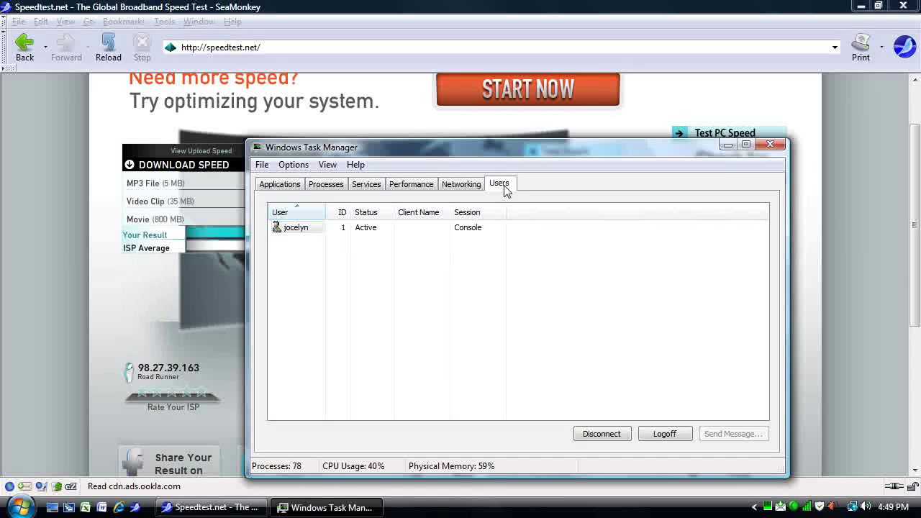
pyautogui.click(461, 187)
pyautogui.click(394, 189)
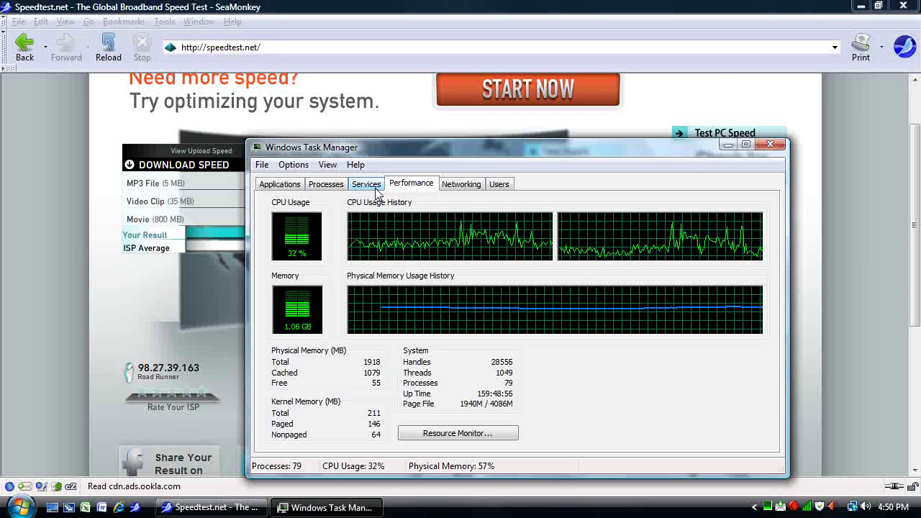
pyautogui.click(367, 185)
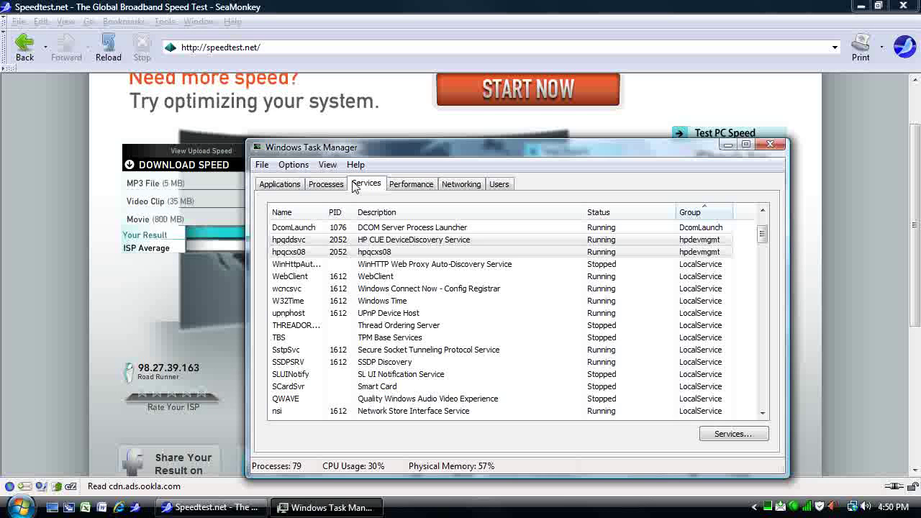
pyautogui.click(338, 187)
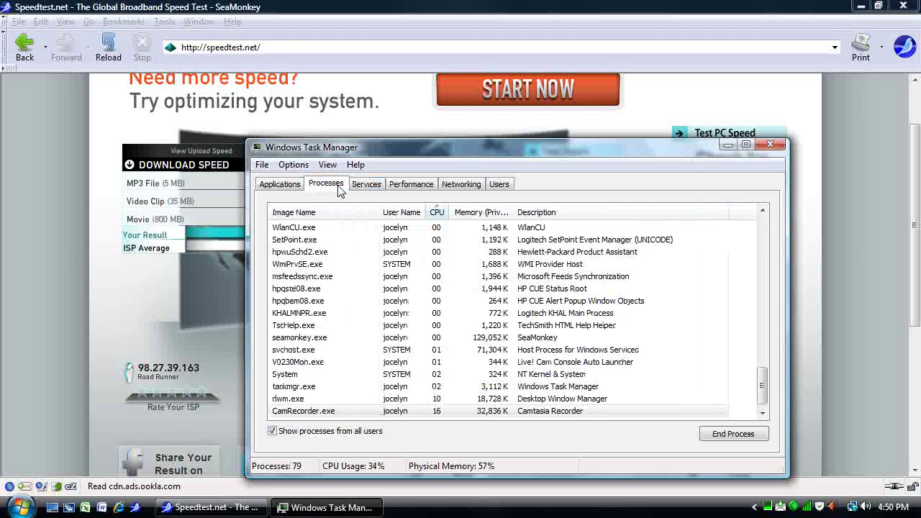
# Step: End the Speedtest.net browser task from the list of running applications and close Task Manager
pyautogui.click(289, 186)
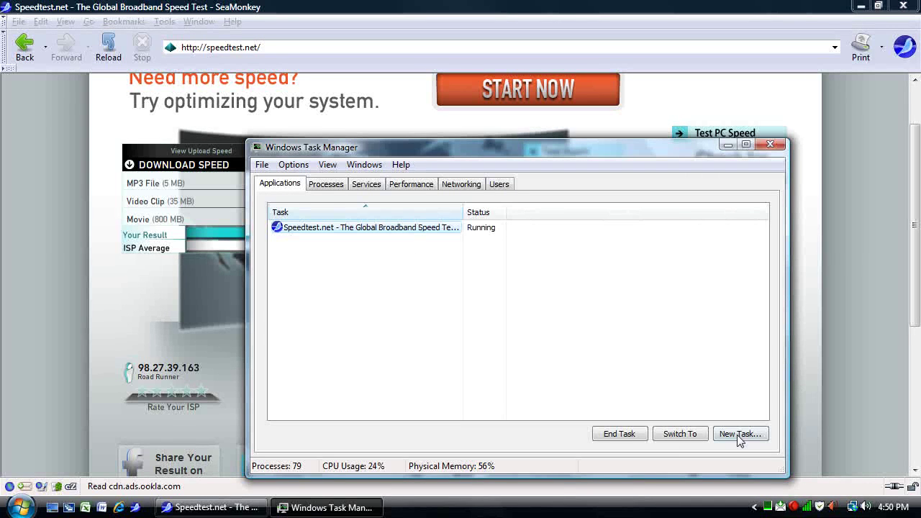
pyautogui.click(615, 435)
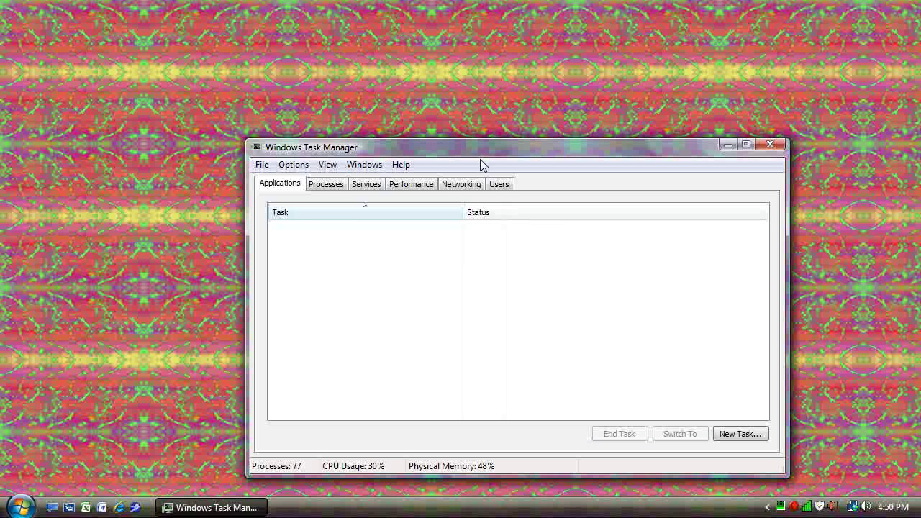
pyautogui.click(263, 164)
pyautogui.click(778, 147)
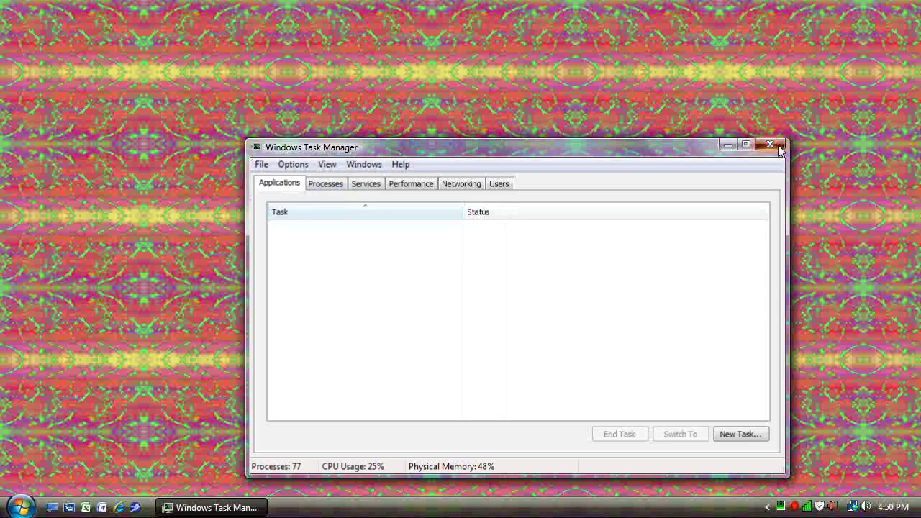